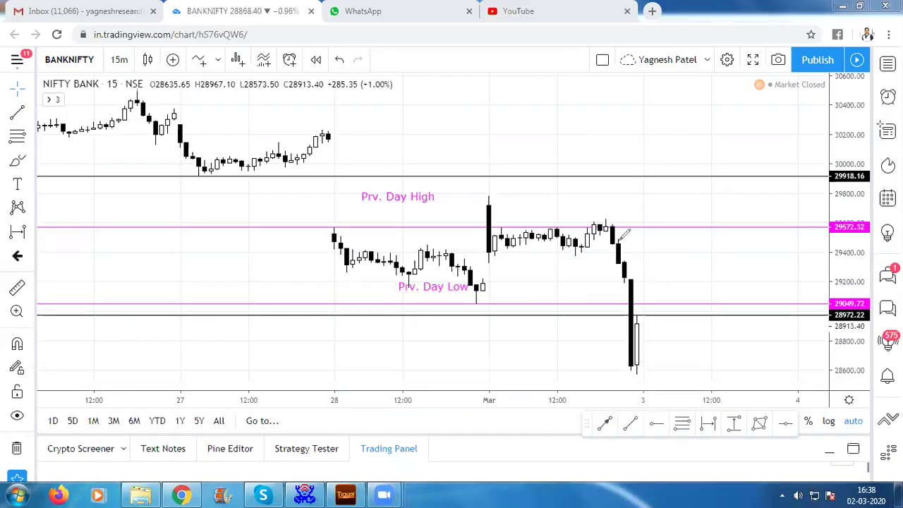
- Sketch red strokes over the final drop and the Mar spike, then clear them all
{"action": "mouse_move", "coordinate": [612, 225]}
{"action": "left_mouse_down"}
{"action": "mouse_move", "coordinate": [623, 239]}
{"action": "mouse_move", "coordinate": [632, 363]}
{"action": "left_mouse_up"}
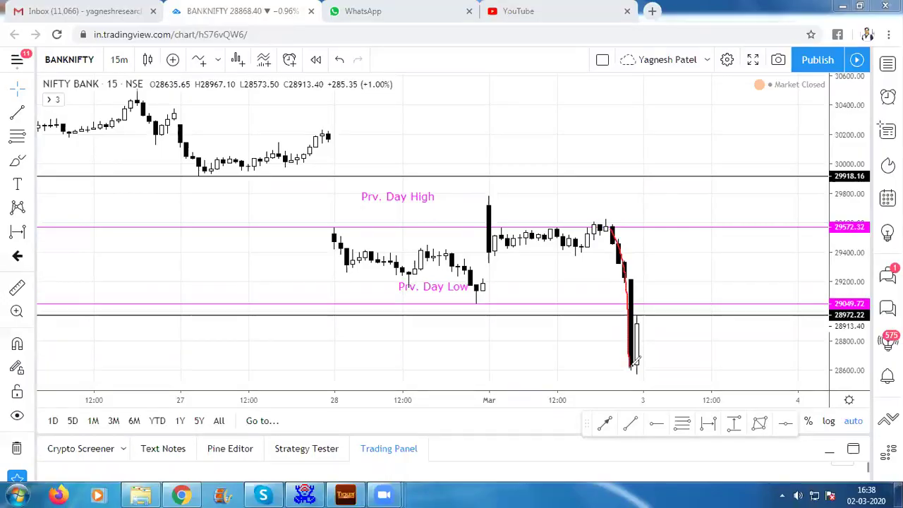
{"action": "key", "text": "Escape"}
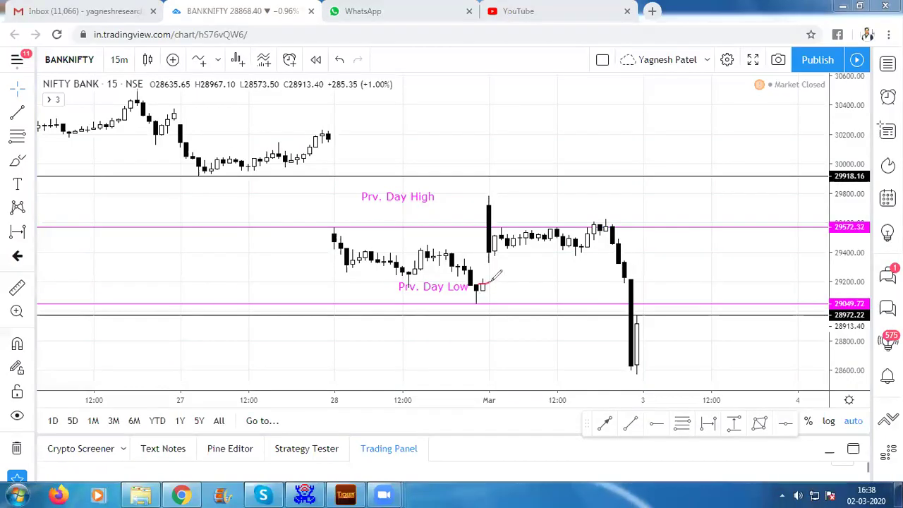
{"action": "mouse_move", "coordinate": [491, 200]}
{"action": "left_mouse_down"}
{"action": "mouse_move", "coordinate": [487, 214]}
{"action": "mouse_move", "coordinate": [492, 195]}
{"action": "left_mouse_up"}
{"action": "left_click_drag", "start_coordinate": [482, 282], "coordinate": [487, 203]}
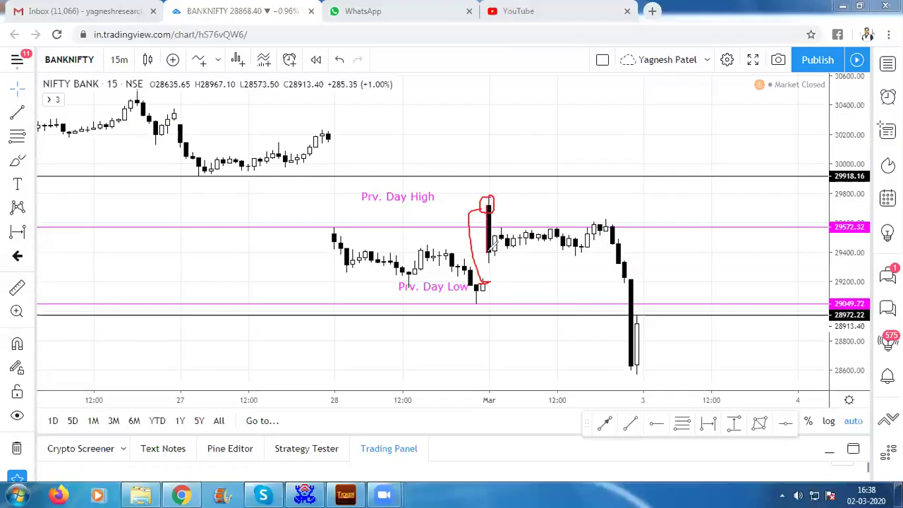
{"action": "mouse_move", "coordinate": [489, 251]}
{"action": "left_mouse_down"}
{"action": "mouse_move", "coordinate": [515, 230]}
{"action": "mouse_move", "coordinate": [568, 226]}
{"action": "mouse_move", "coordinate": [621, 282]}
{"action": "mouse_move", "coordinate": [630, 365]}
{"action": "left_mouse_up"}
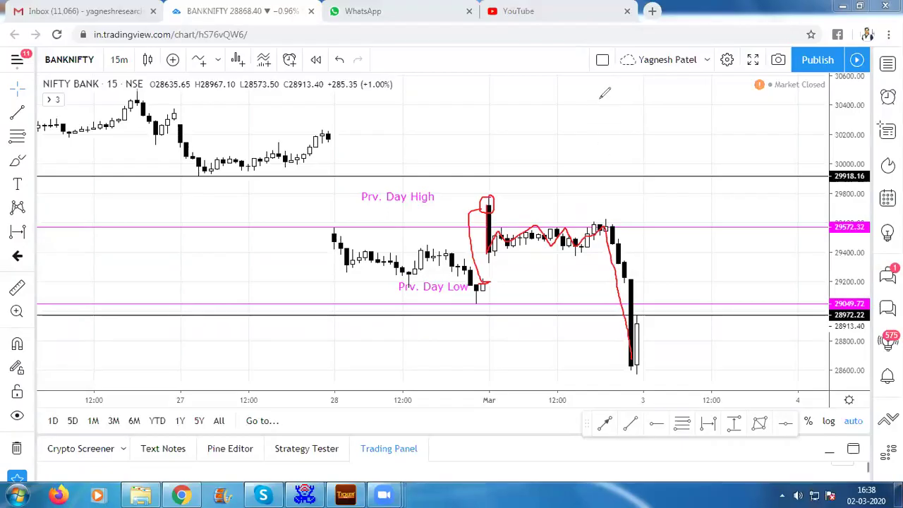
{"action": "key", "text": "e"}
{"action": "left_click_drag", "start_coordinate": [610, 220], "coordinate": [621, 351]}
{"action": "key", "text": "Escape"}
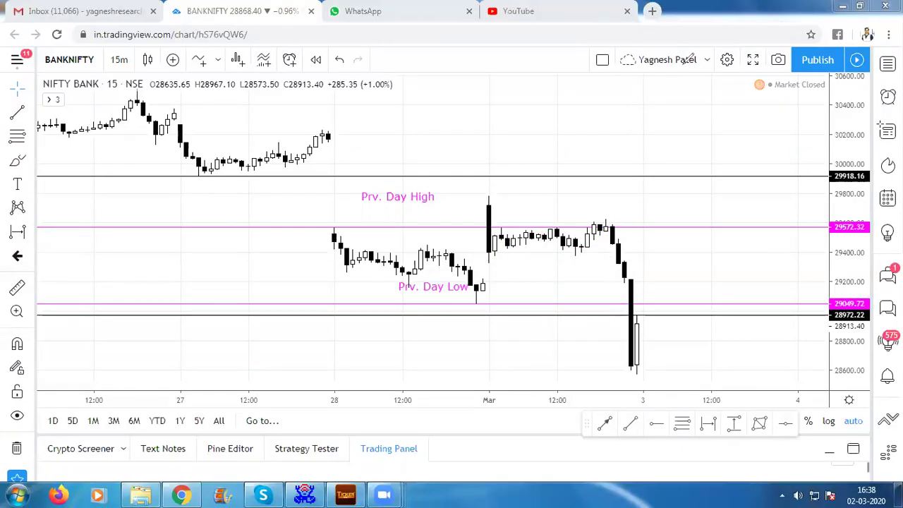
- Raise the magenta Prv. Day High line to 29786.03 and place its label on the line
{"action": "scroll", "coordinate": [540, 207], "scroll_direction": "up", "scroll_amount": 2}
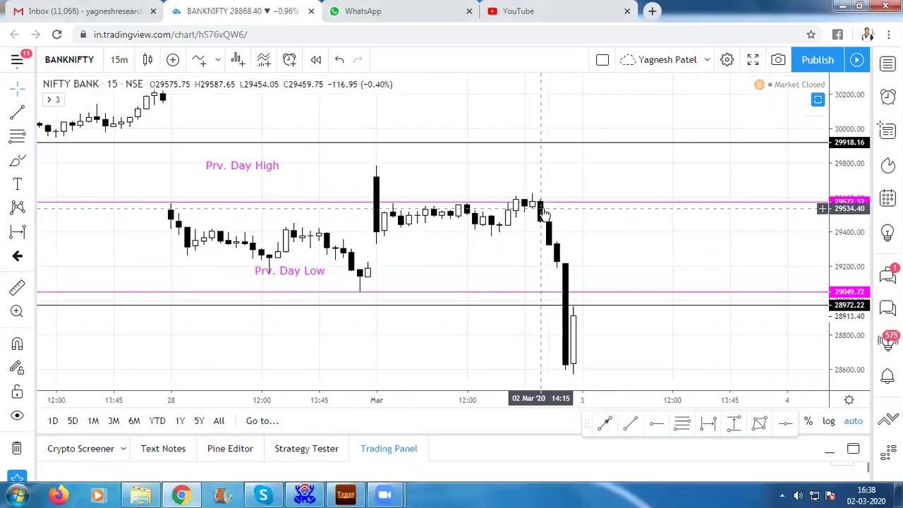
{"action": "scroll", "coordinate": [543, 213], "scroll_direction": "down", "scroll_amount": 2}
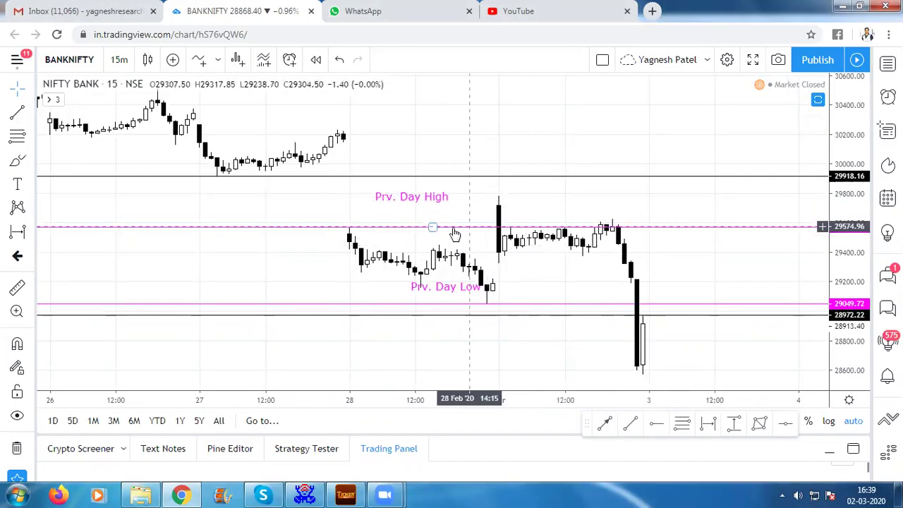
{"action": "left_click_drag", "start_coordinate": [431, 227], "coordinate": [439, 195]}
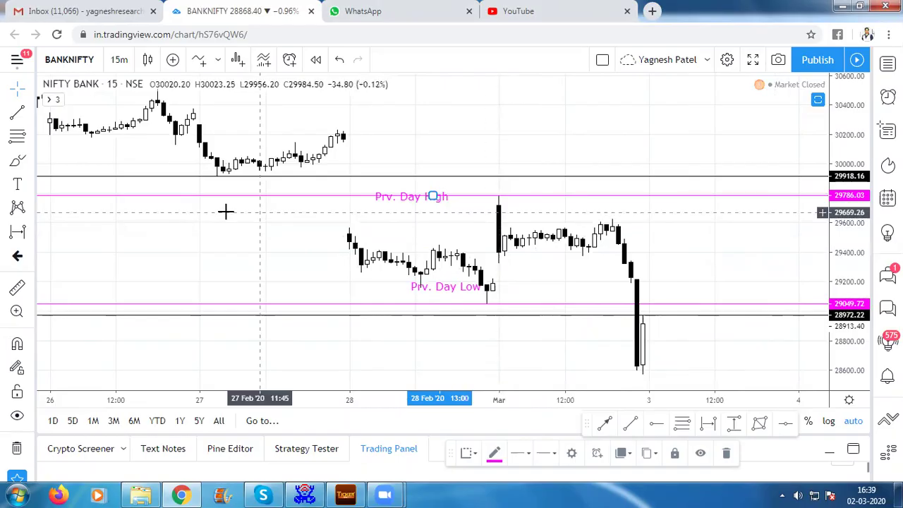
{"action": "left_click_drag", "start_coordinate": [402, 196], "coordinate": [528, 187]}
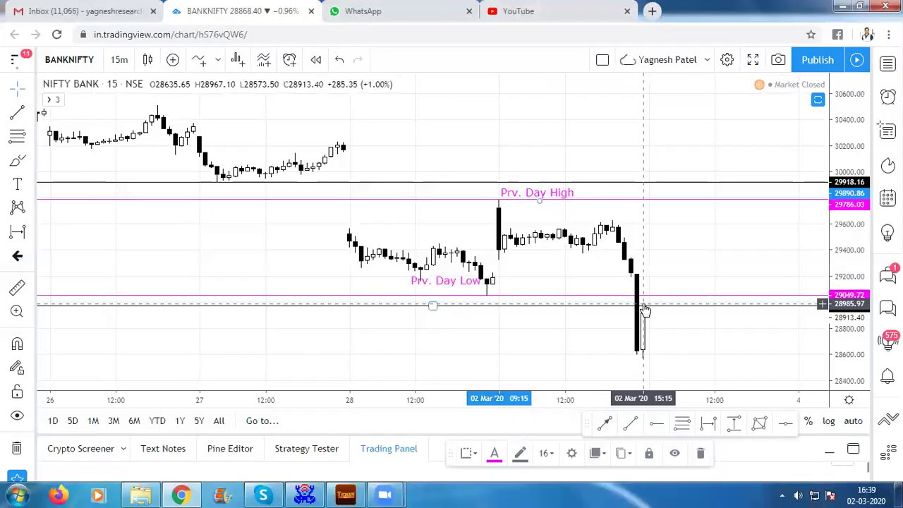
- Lower the magenta Prv. Day Low line to 28565.06 and place its label on the line
{"action": "left_click", "coordinate": [436, 296]}
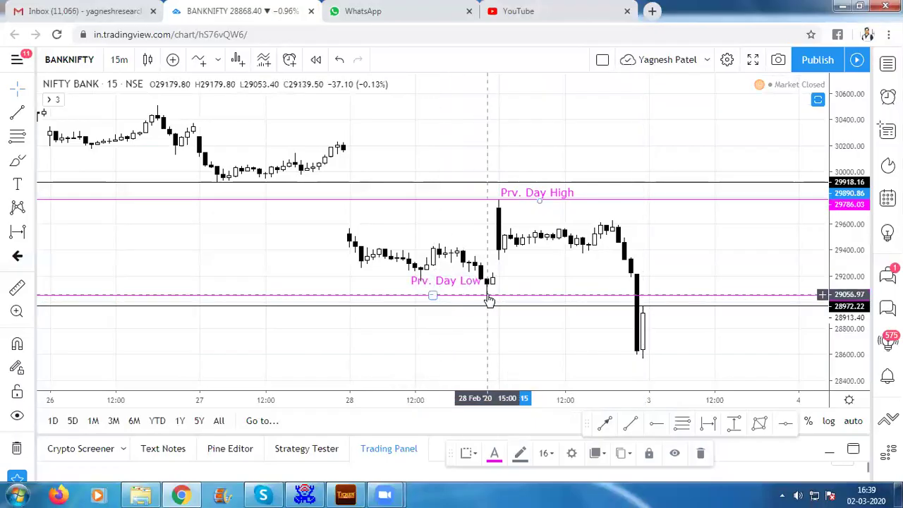
{"action": "left_click_drag", "start_coordinate": [431, 295], "coordinate": [456, 359]}
{"action": "left_click_drag", "start_coordinate": [443, 291], "coordinate": [562, 355]}
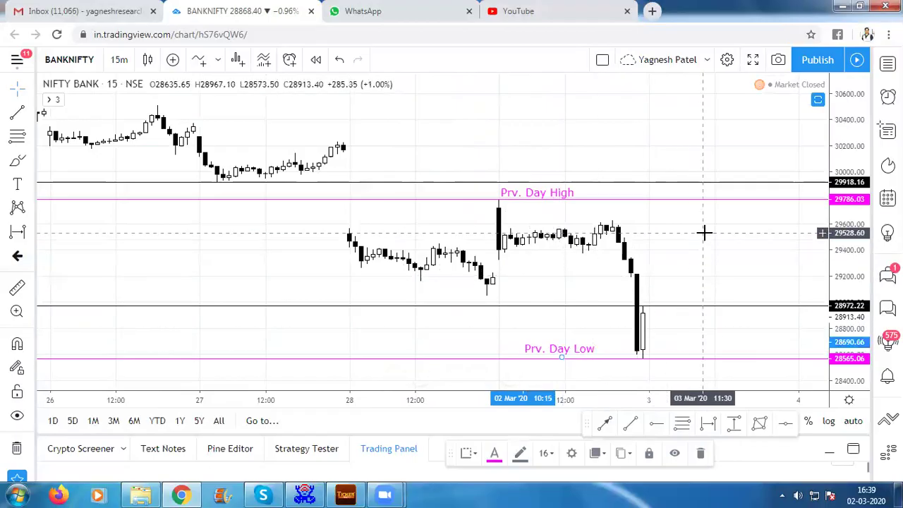
{"action": "scroll", "coordinate": [847, 204], "scroll_direction": "down", "scroll_amount": 2}
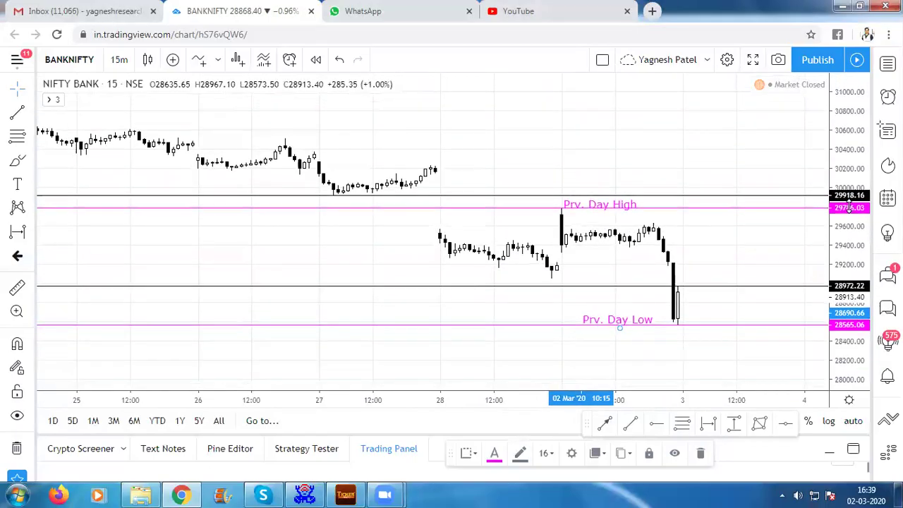
{"action": "left_click", "coordinate": [715, 252]}
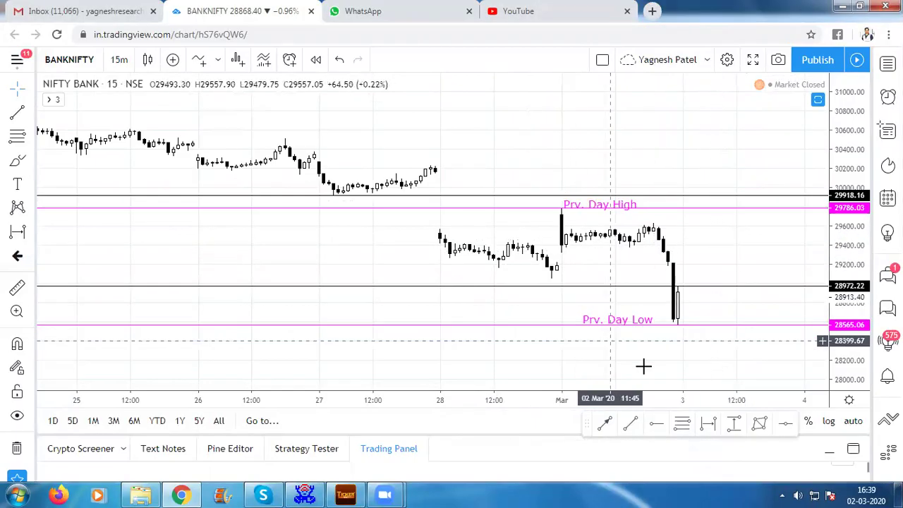
{"action": "scroll", "coordinate": [607, 317], "scroll_direction": "up", "scroll_amount": 1}
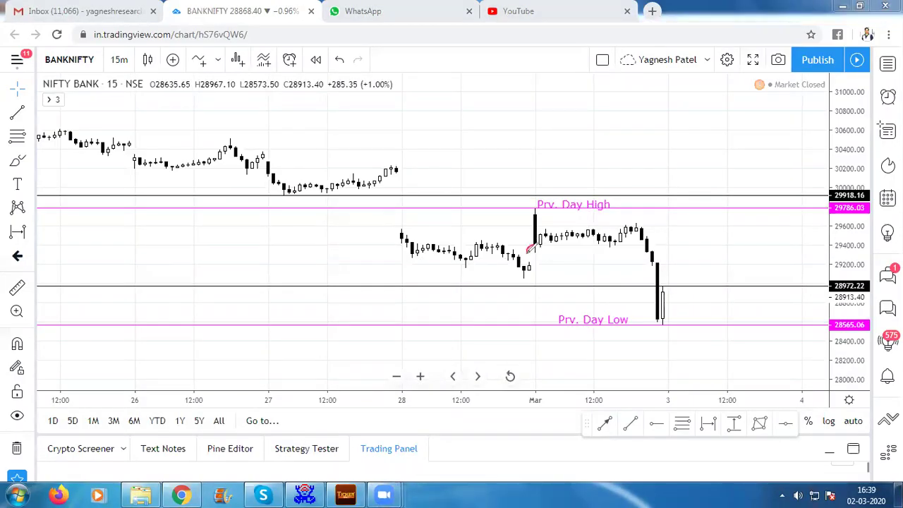
{"action": "left_click_drag", "start_coordinate": [523, 250], "coordinate": [677, 250]}
{"action": "left_click_drag", "start_coordinate": [525, 265], "coordinate": [676, 264]}
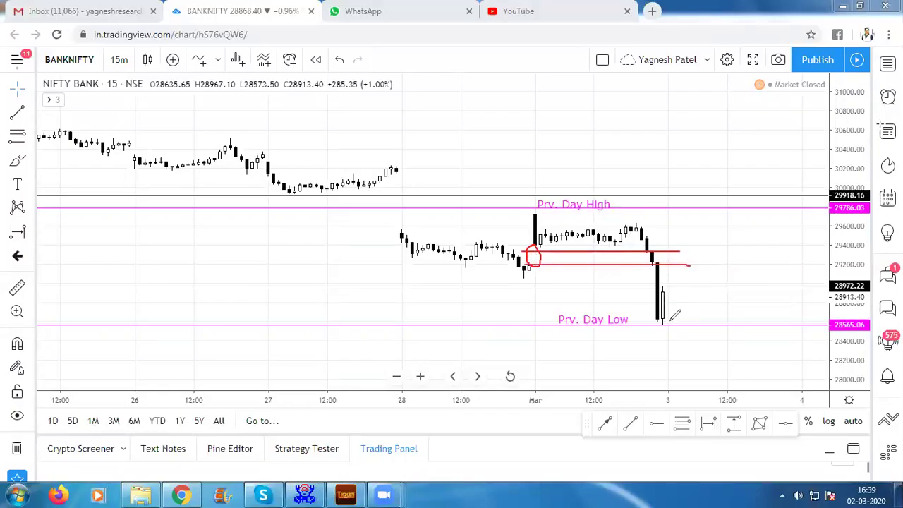
{"action": "mouse_move", "coordinate": [665, 321]}
{"action": "left_mouse_down"}
{"action": "mouse_move", "coordinate": [703, 256]}
{"action": "mouse_move", "coordinate": [697, 247]}
{"action": "mouse_move", "coordinate": [684, 266]}
{"action": "mouse_move", "coordinate": [725, 265]}
{"action": "left_mouse_up"}
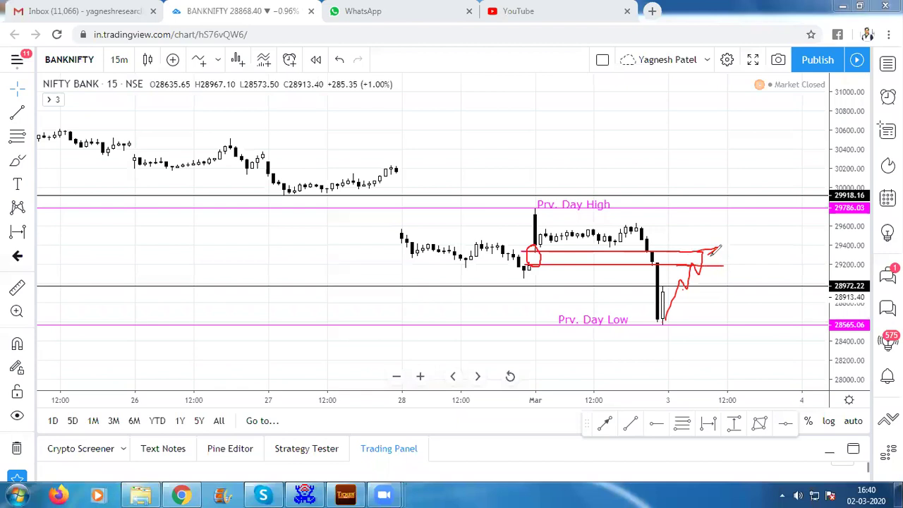
{"action": "key", "text": "Escape"}
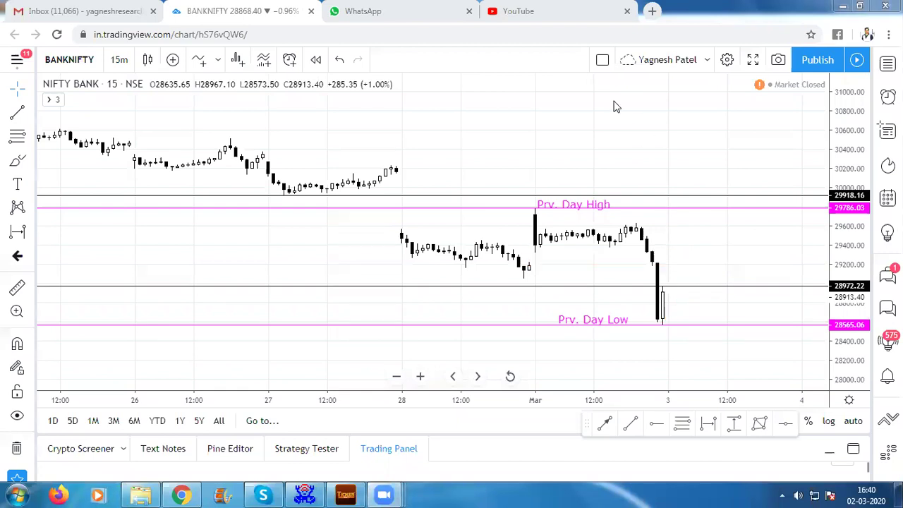
{"action": "left_click_drag", "start_coordinate": [430, 192], "coordinate": [445, 253]}
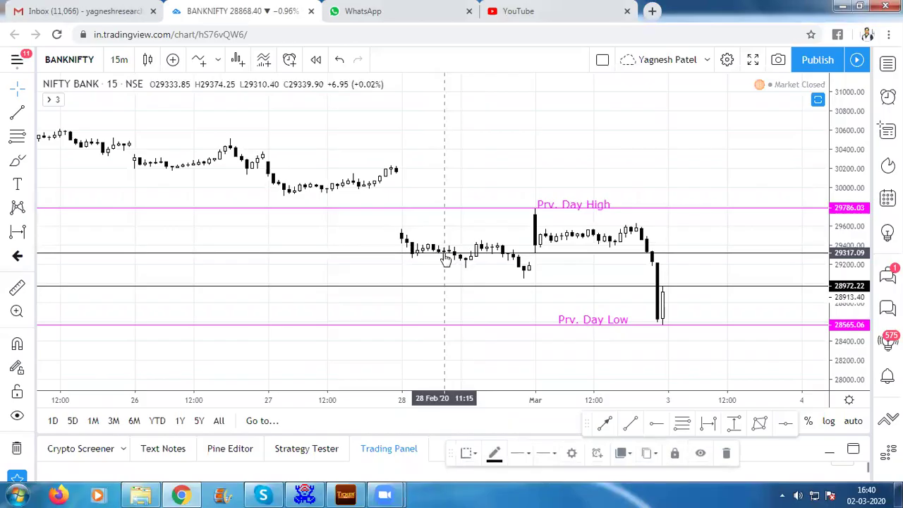
- Zoom the BANKNIFTY chart in on 27 Feb to 3 Mar, between the magenta 29786.03 and 28565.06 lines
{"action": "scroll", "coordinate": [665, 261], "scroll_direction": "right", "scroll_amount": 2}
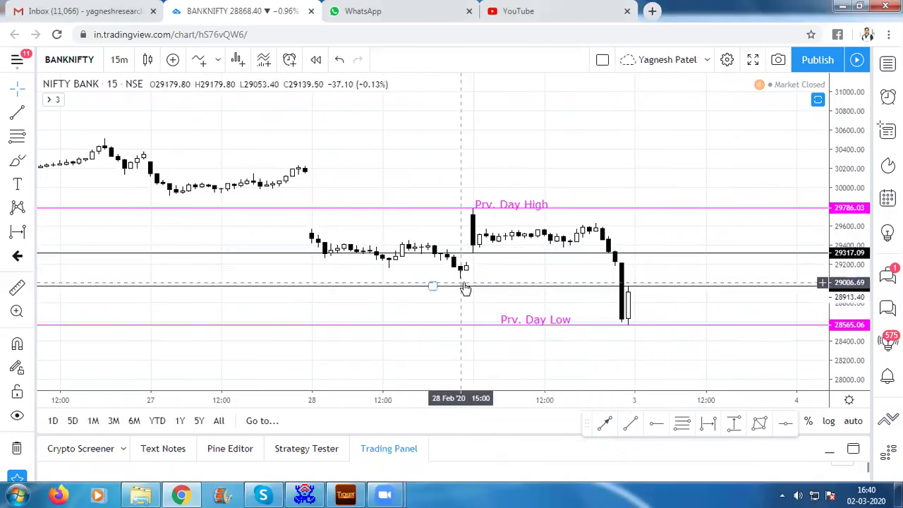
{"action": "scroll", "coordinate": [635, 268], "scroll_direction": "left", "scroll_amount": 6}
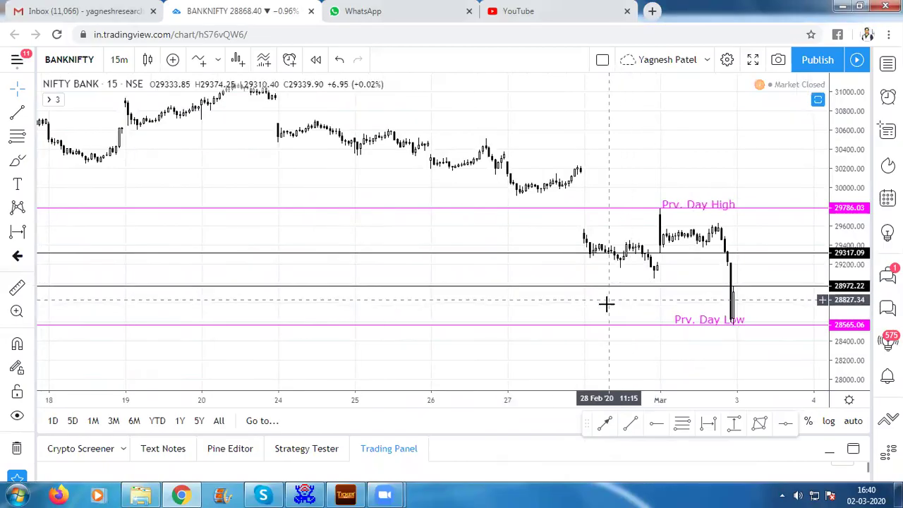
{"action": "scroll", "coordinate": [609, 300], "scroll_direction": "down", "scroll_amount": 5}
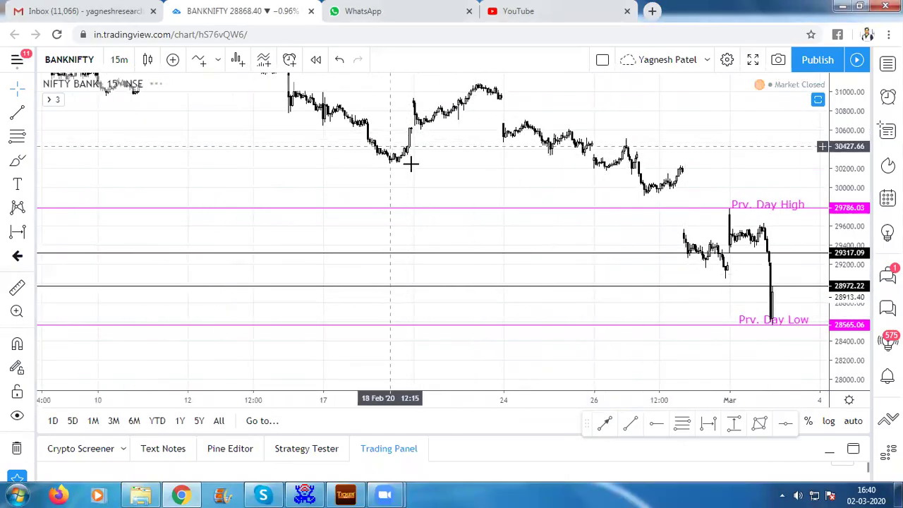
{"action": "scroll", "coordinate": [399, 141], "scroll_direction": "left", "scroll_amount": 3}
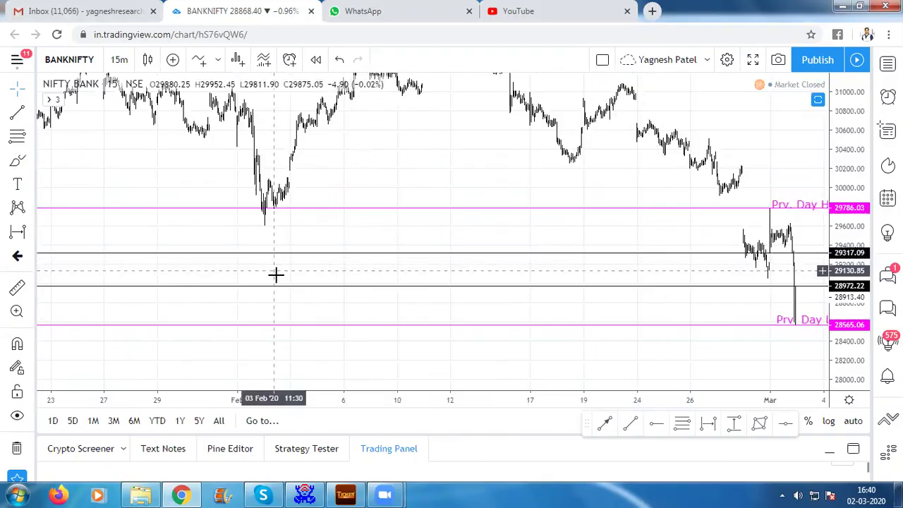
{"action": "scroll", "coordinate": [772, 345], "scroll_direction": "up", "scroll_amount": 2}
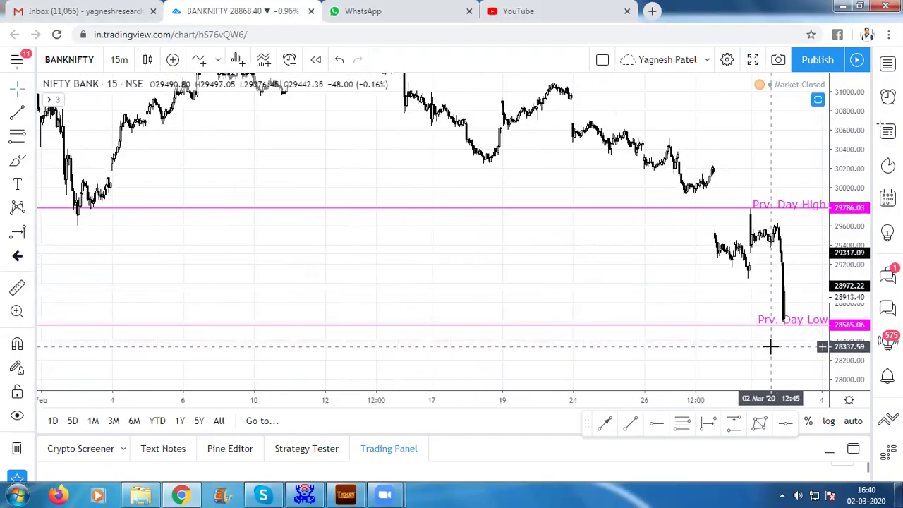
{"action": "scroll", "coordinate": [783, 323], "scroll_direction": "up", "scroll_amount": 2}
{"action": "scroll", "coordinate": [783, 323], "scroll_direction": "up", "scroll_amount": 2}
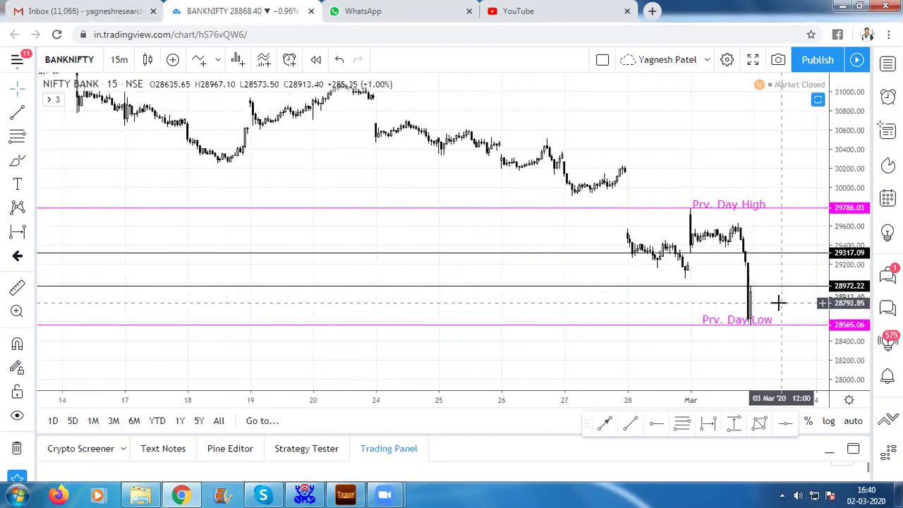
{"action": "scroll", "coordinate": [597, 288], "scroll_direction": "down", "scroll_amount": 4}
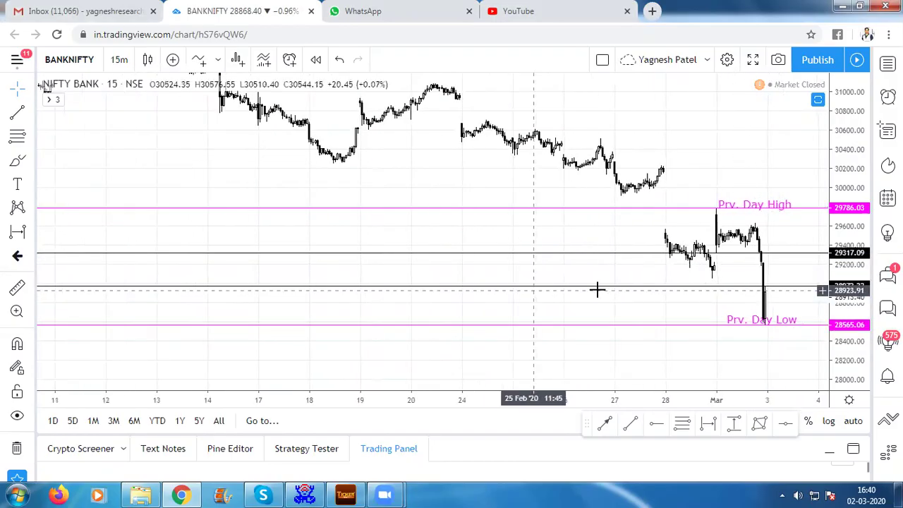
{"action": "scroll", "coordinate": [343, 296], "scroll_direction": "down", "scroll_amount": 2}
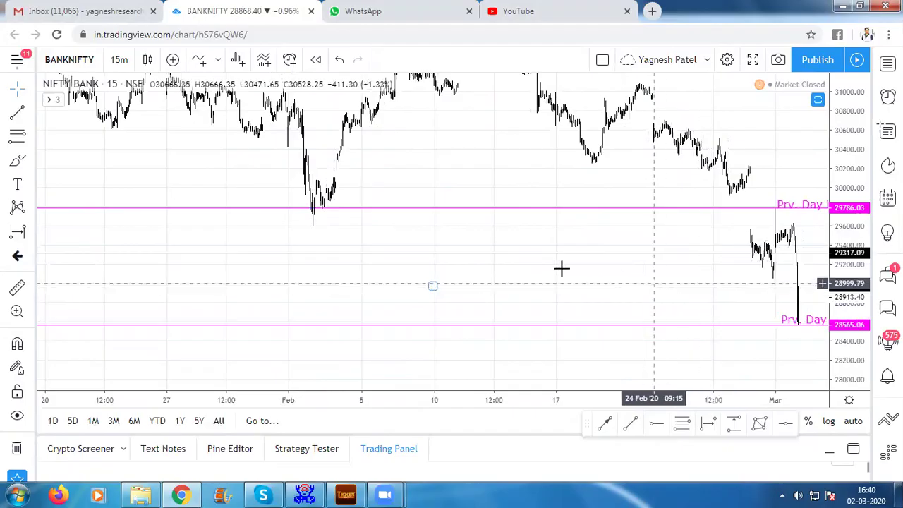
{"action": "scroll", "coordinate": [326, 264], "scroll_direction": "up", "scroll_amount": 3}
{"action": "scroll", "coordinate": [603, 332], "scroll_direction": "up", "scroll_amount": 5}
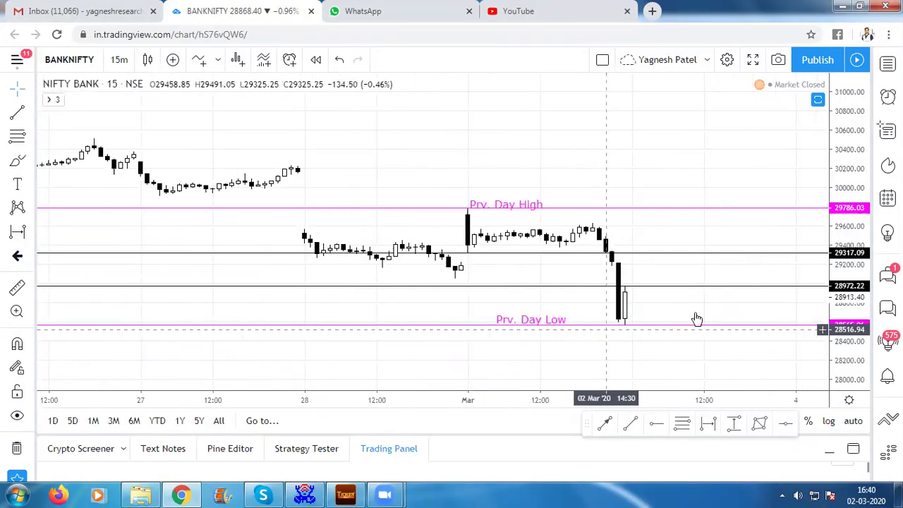
{"action": "scroll", "coordinate": [611, 269], "scroll_direction": "up", "scroll_amount": 2}
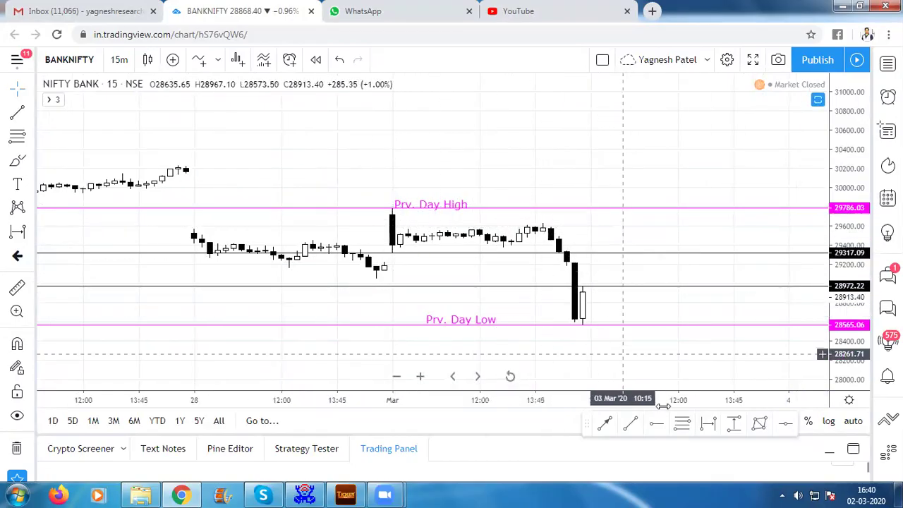
- Start a Fibonacci retracement on the chart, then cancel it unfinished
{"action": "left_click", "coordinate": [681, 424]}
{"action": "left_click", "coordinate": [377, 279]}
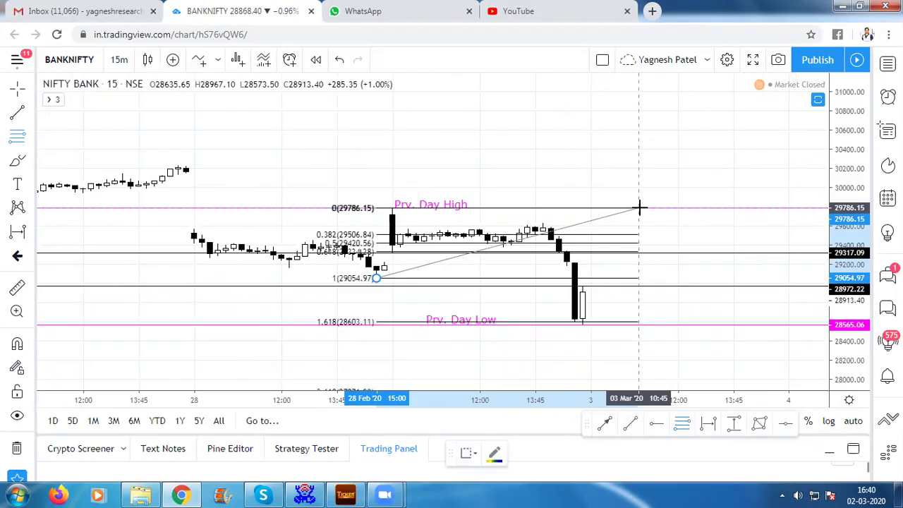
{"action": "key", "text": "Escape"}
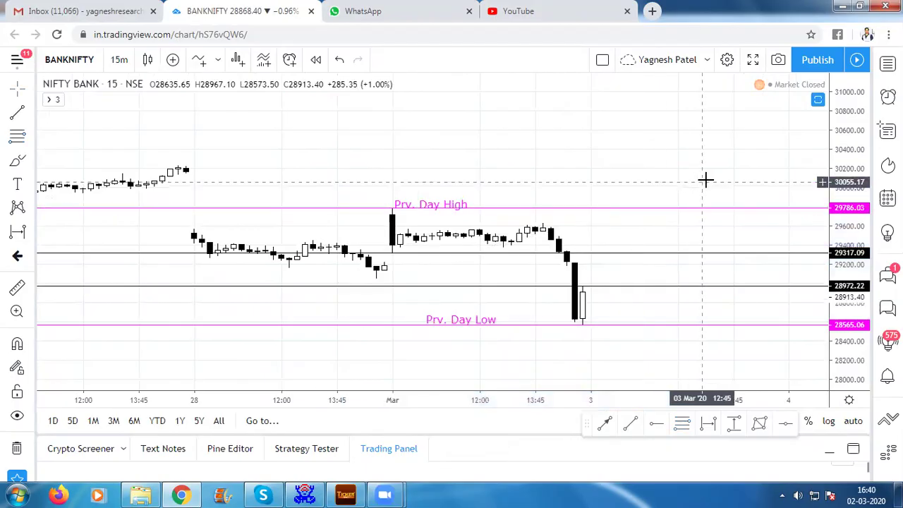
- Lift the Prv. Day High label above its magenta line and compress the price scale
{"action": "left_click_drag", "start_coordinate": [441, 205], "coordinate": [464, 197]}
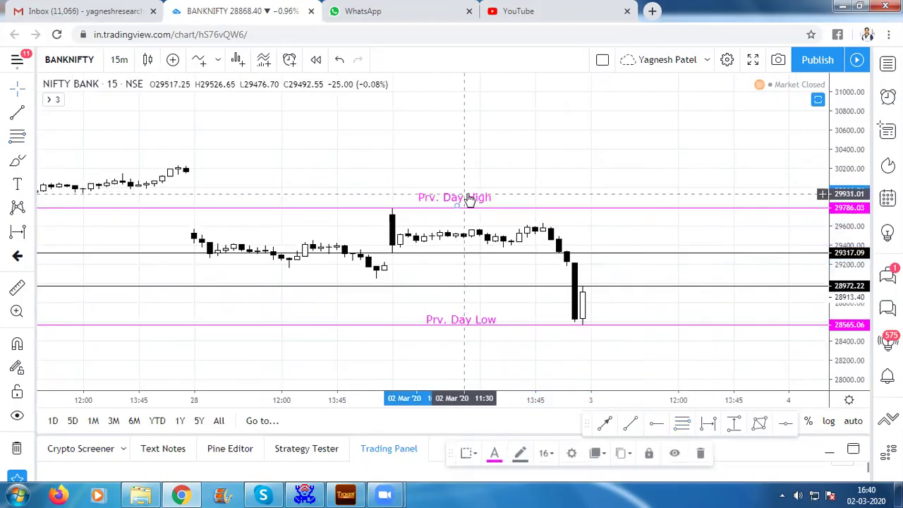
{"action": "left_click", "coordinate": [639, 171]}
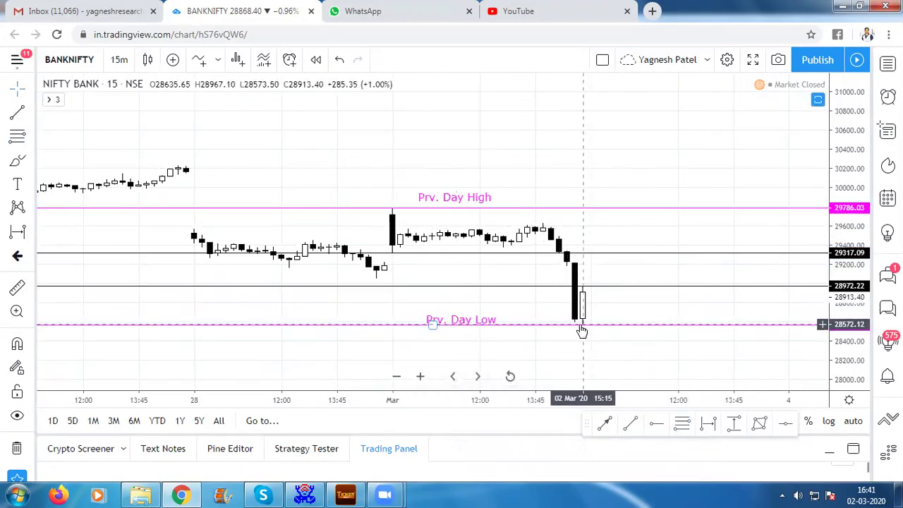
{"action": "left_click_drag", "start_coordinate": [844, 173], "coordinate": [846, 212]}
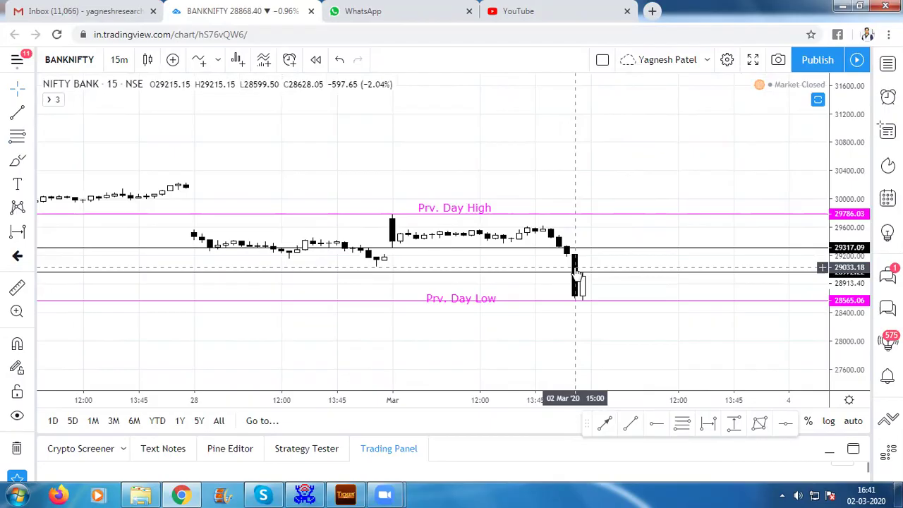
- Draw a Fibonacci retracement upward from the day's low and center it on recent candles
{"action": "left_click", "coordinate": [682, 423]}
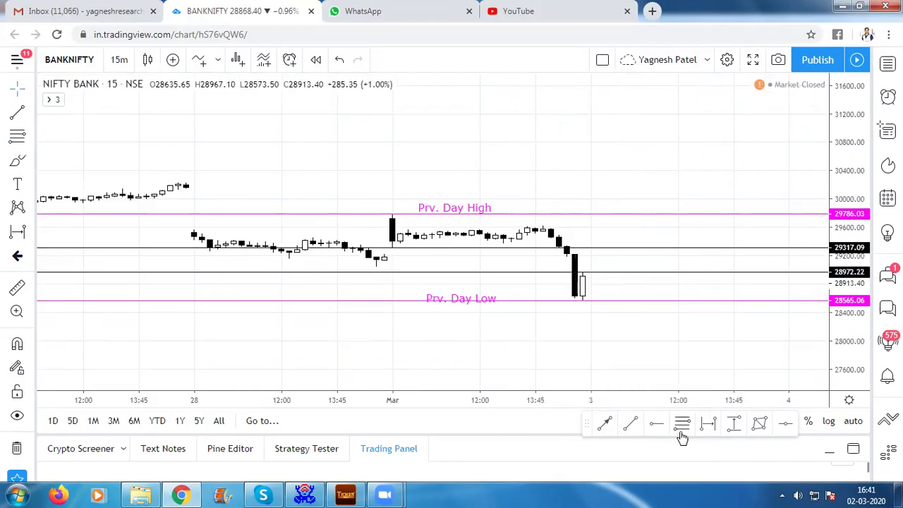
{"action": "left_click", "coordinate": [576, 299]}
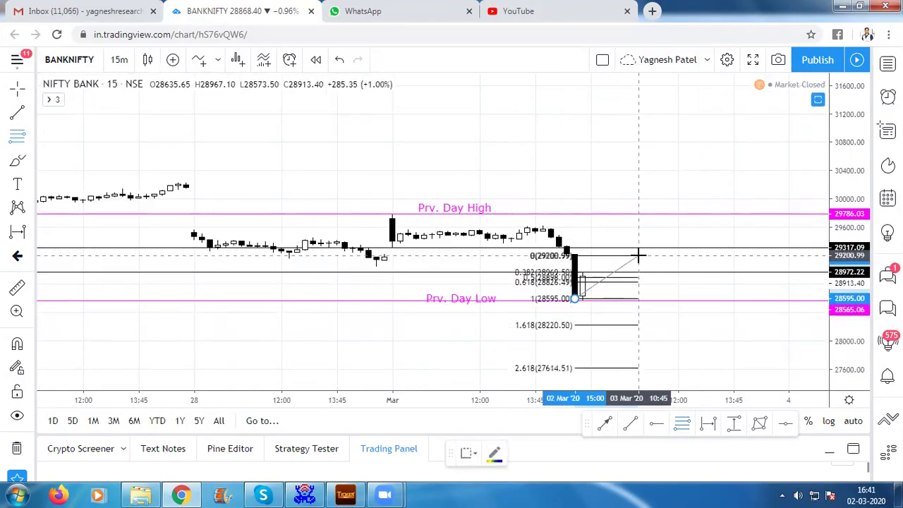
{"action": "left_click", "coordinate": [638, 255]}
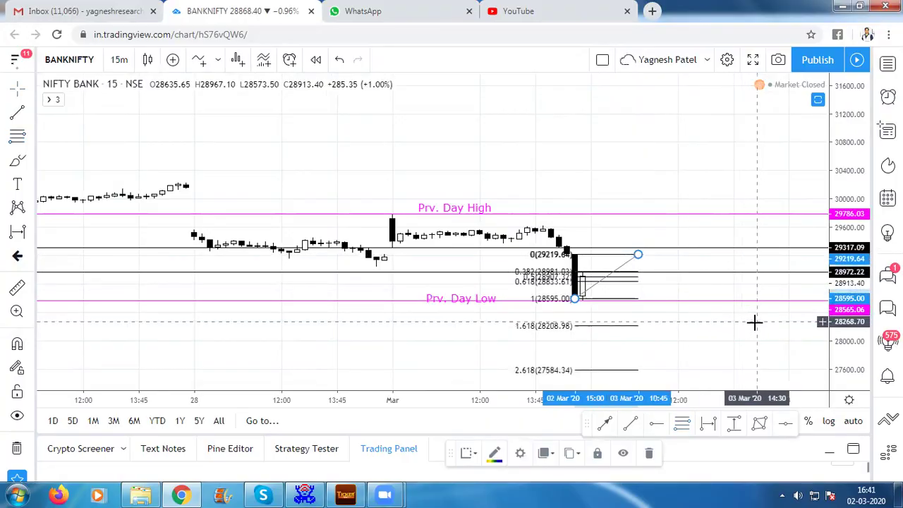
{"action": "left_click", "coordinate": [734, 330]}
{"action": "scroll", "coordinate": [711, 339], "scroll_direction": "up", "scroll_amount": 3}
{"action": "left_click_drag", "start_coordinate": [840, 233], "coordinate": [854, 216]}
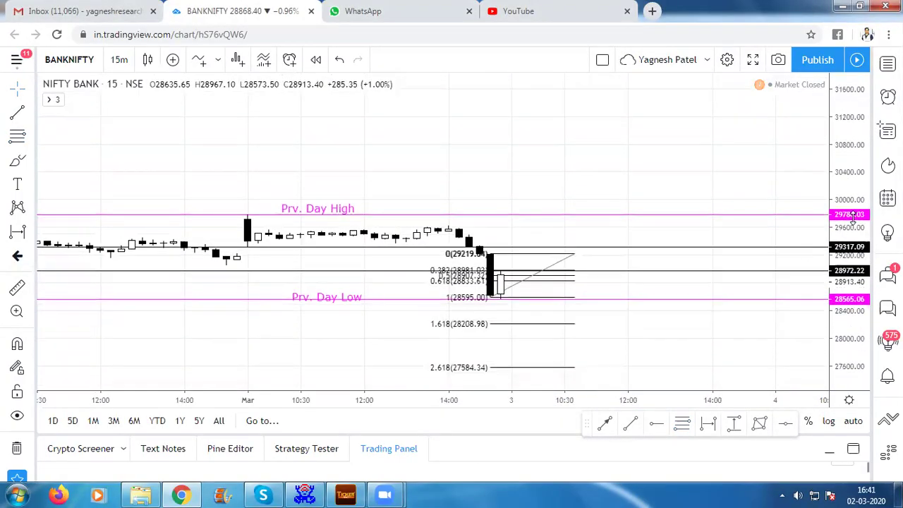
{"action": "left_click_drag", "start_coordinate": [700, 341], "coordinate": [772, 341]}
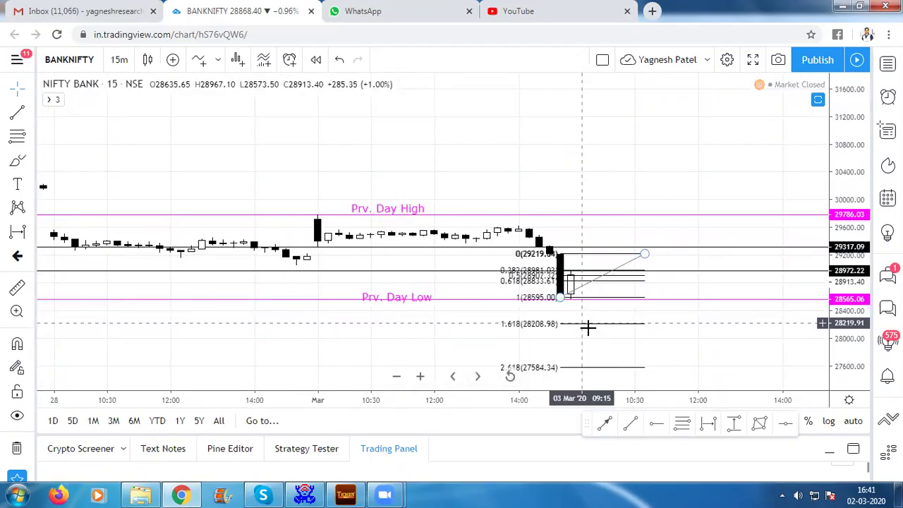
- Move the 28972.22 black line down to the 1.618 level at 28210.36 and delete the retracement
{"action": "left_click_drag", "start_coordinate": [431, 268], "coordinate": [432, 324]}
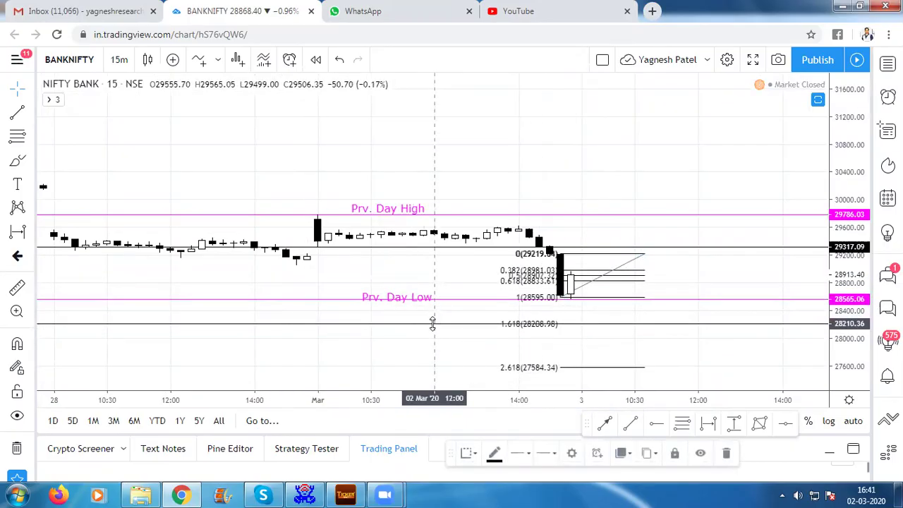
{"action": "left_click", "coordinate": [600, 278]}
{"action": "key", "text": "Delete"}
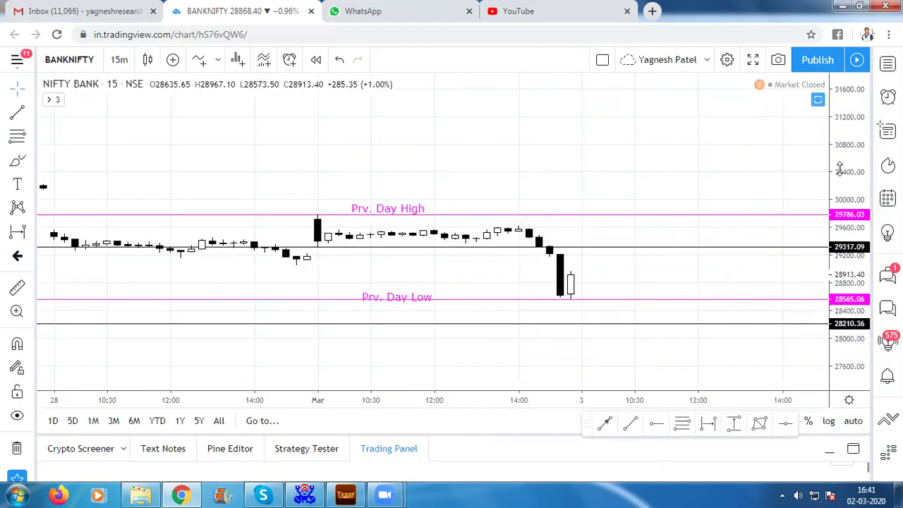
{"action": "left_click", "coordinate": [858, 423]}
- Zoom out and compress the price scale so the 28210.36 level and both magenta lines show
{"action": "scroll", "coordinate": [770, 317], "scroll_direction": "down", "scroll_amount": 5}
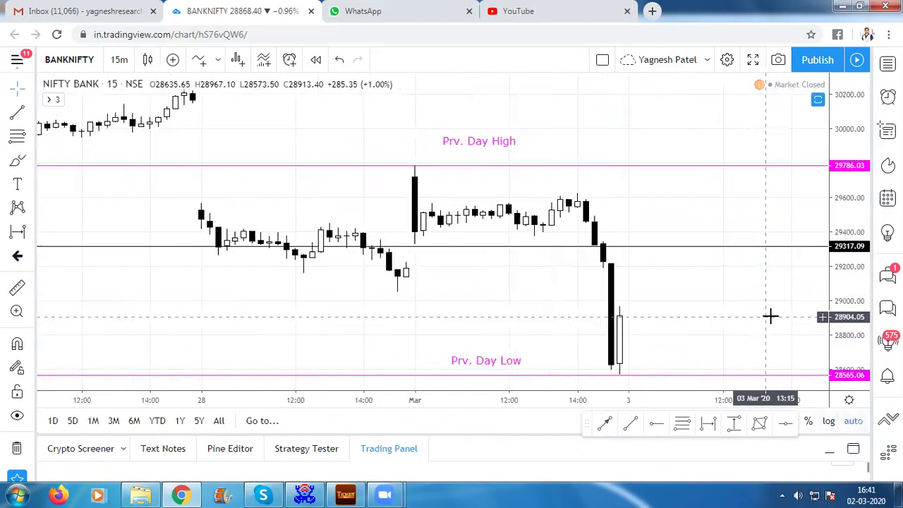
{"action": "left_click_drag", "start_coordinate": [839, 171], "coordinate": [845, 263]}
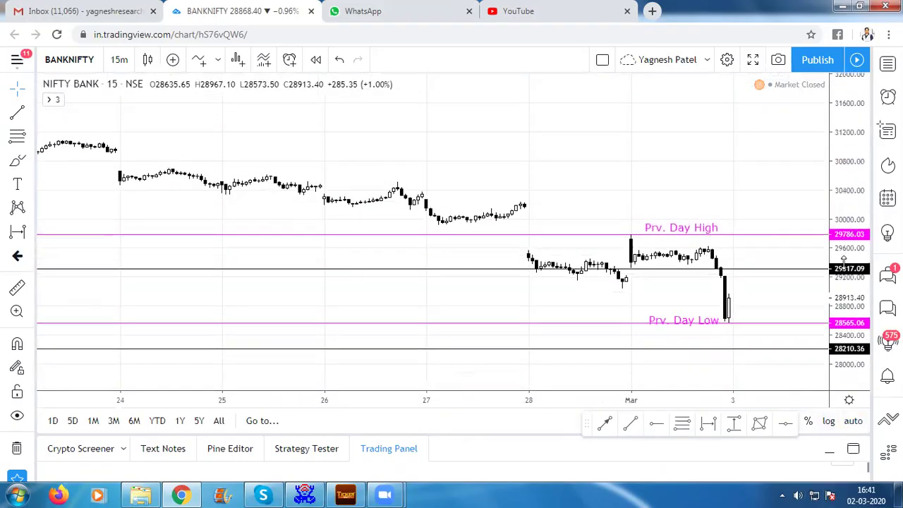
{"action": "scroll", "coordinate": [752, 307], "scroll_direction": "up", "scroll_amount": 2}
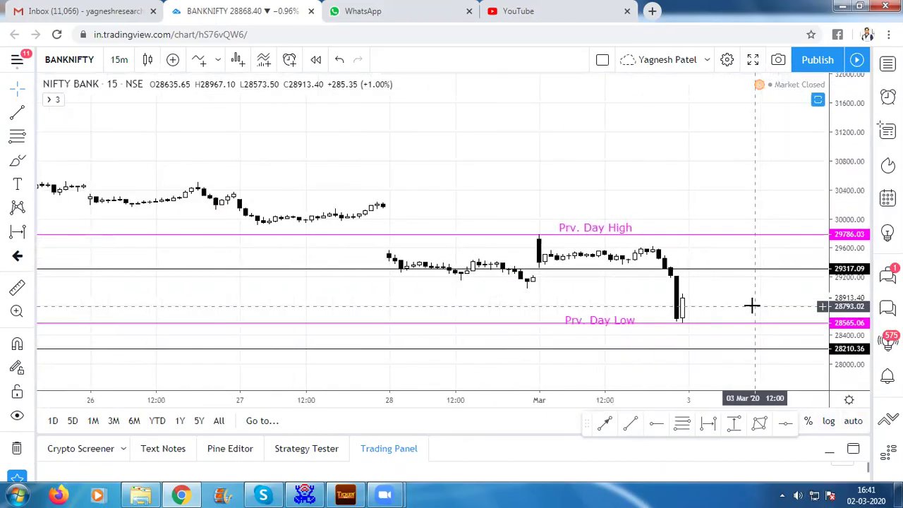